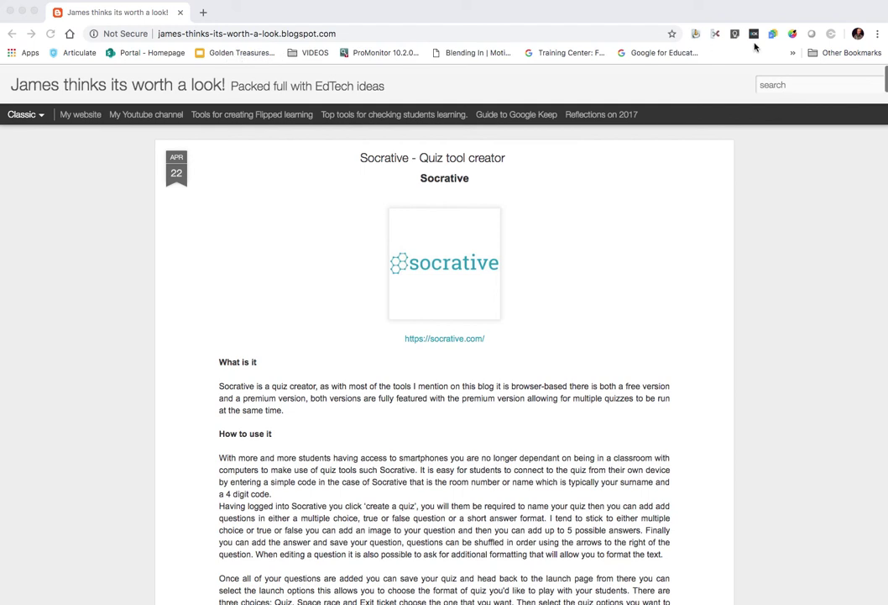
# Check the overflow bookmarks, then open the browser's bookmark manager
pyautogui.click(794, 54)
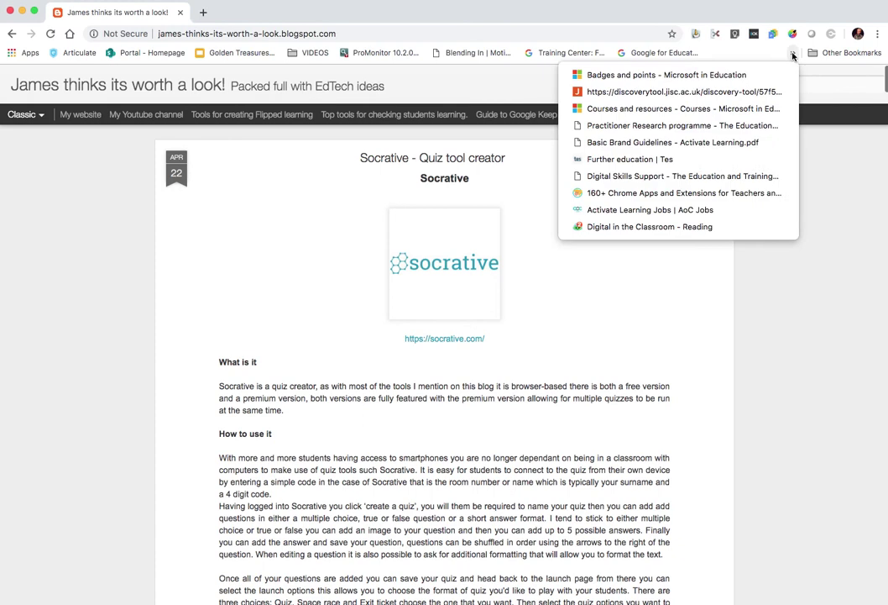
pyautogui.click(879, 37)
pyautogui.click(878, 35)
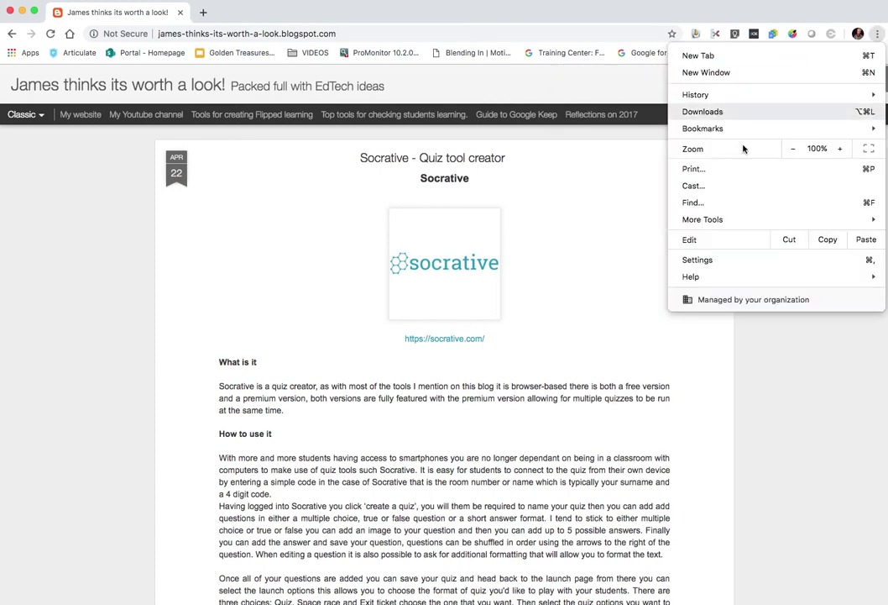
pyautogui.moveTo(708, 127)
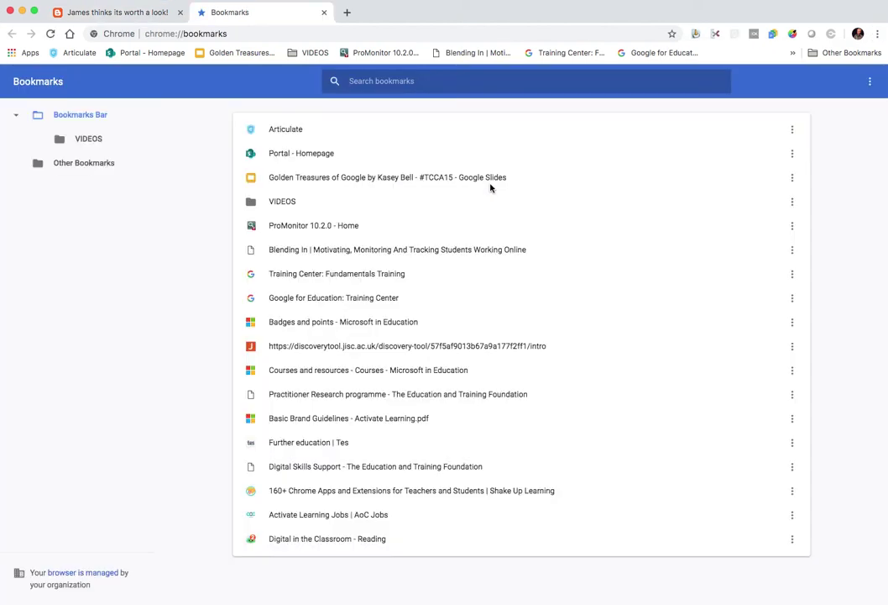
# Remove the name of the Articulate bookmark so only its icon is kept, and save the change
pyautogui.click(792, 131)
pyautogui.click(706, 132)
pyautogui.moveTo(347, 302); pyautogui.dragTo(288, 302)
pyautogui.click(288, 301)
pyautogui.moveTo(346, 303); pyautogui.dragTo(297, 303)
pyautogui.press('BackSpace')
pyautogui.click(570, 400)
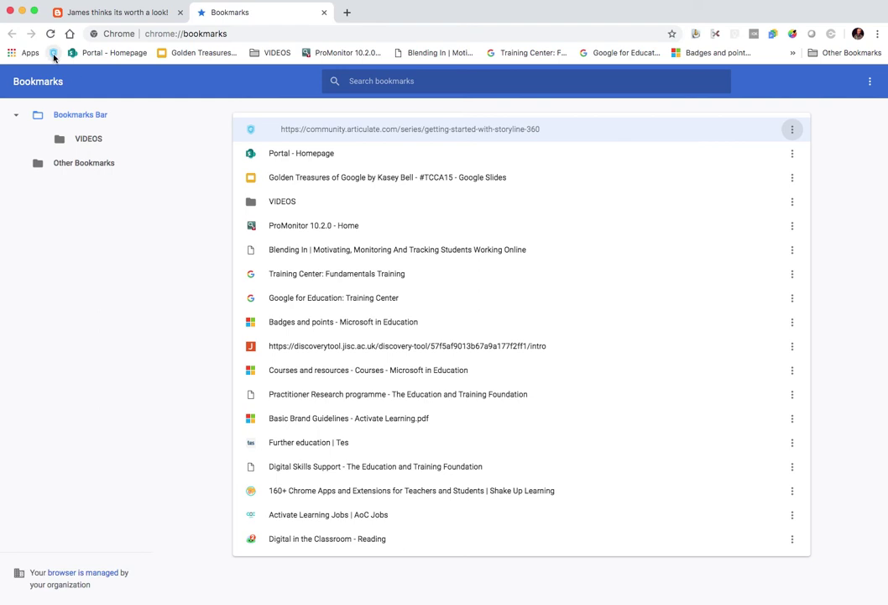
# Clear the name of the Portal - Homepage bookmark and save it as icon only
pyautogui.click(793, 155)
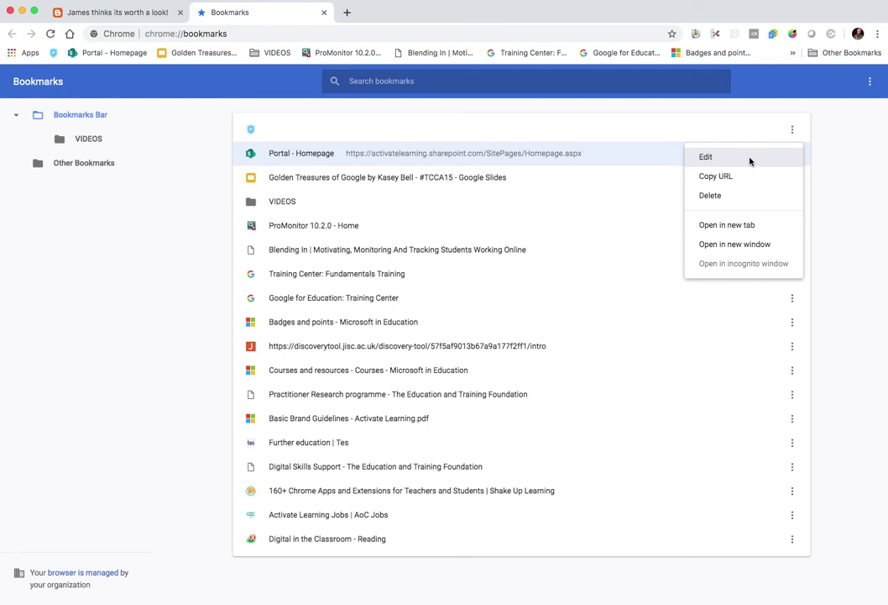
pyautogui.click(750, 159)
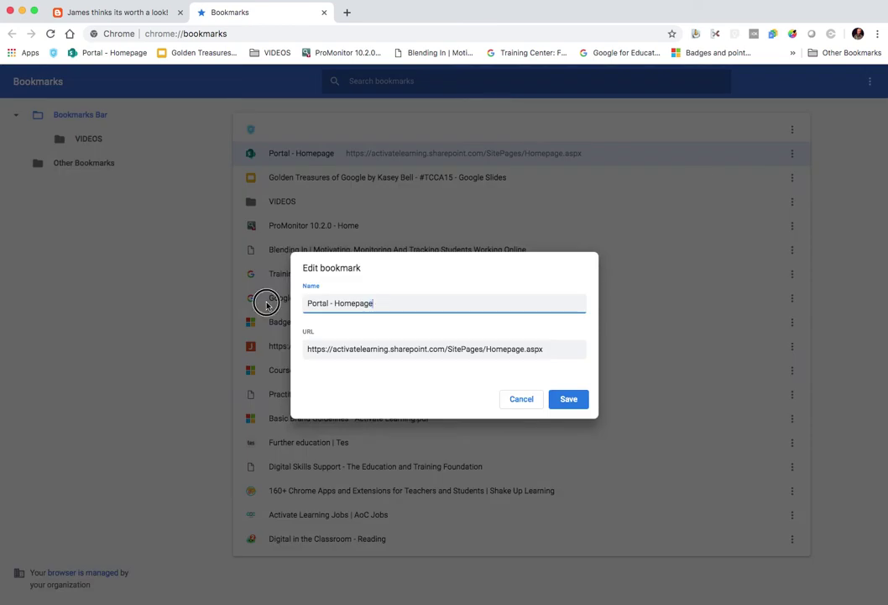
pyautogui.moveTo(377, 303); pyautogui.dragTo(304, 303)
pyautogui.press('BackSpace')
pyautogui.click(570, 399)
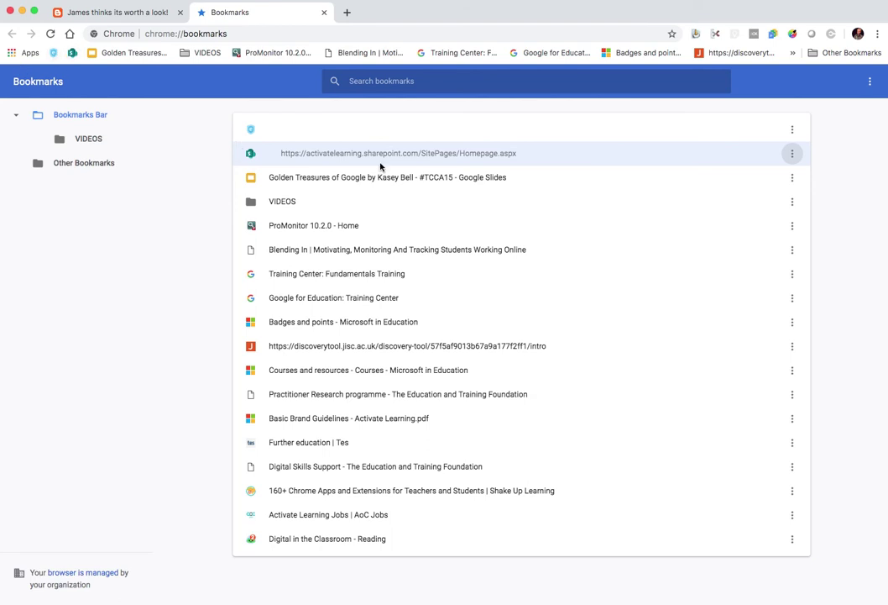
# Delete the whole name of the Golden Treasures of Google slides bookmark and save the bookmark
pyautogui.click(792, 179)
pyautogui.click(708, 182)
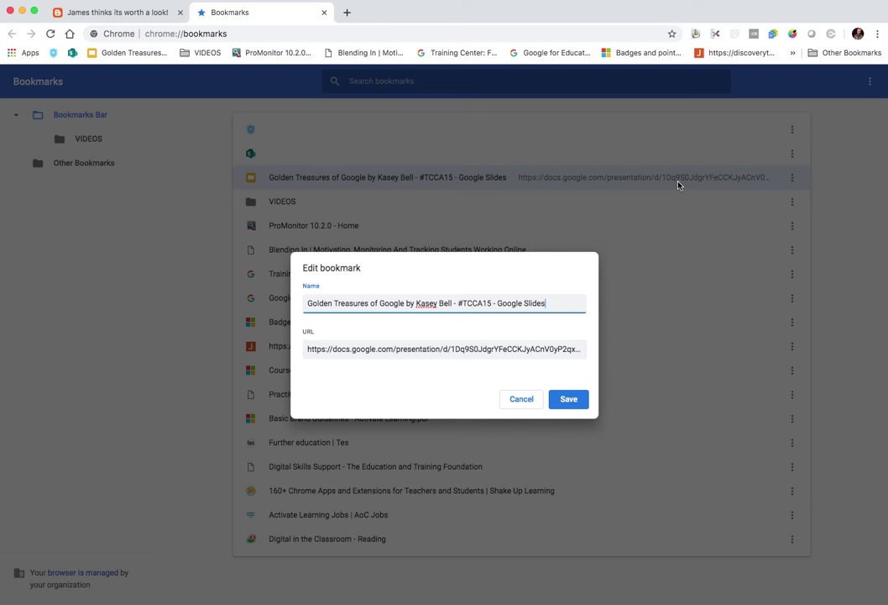
pyautogui.moveTo(513, 303); pyautogui.dragTo(323, 302)
pyautogui.click(361, 299)
pyautogui.tripleClick(409, 303)
pyautogui.press('BackSpace')
pyautogui.click(564, 400)
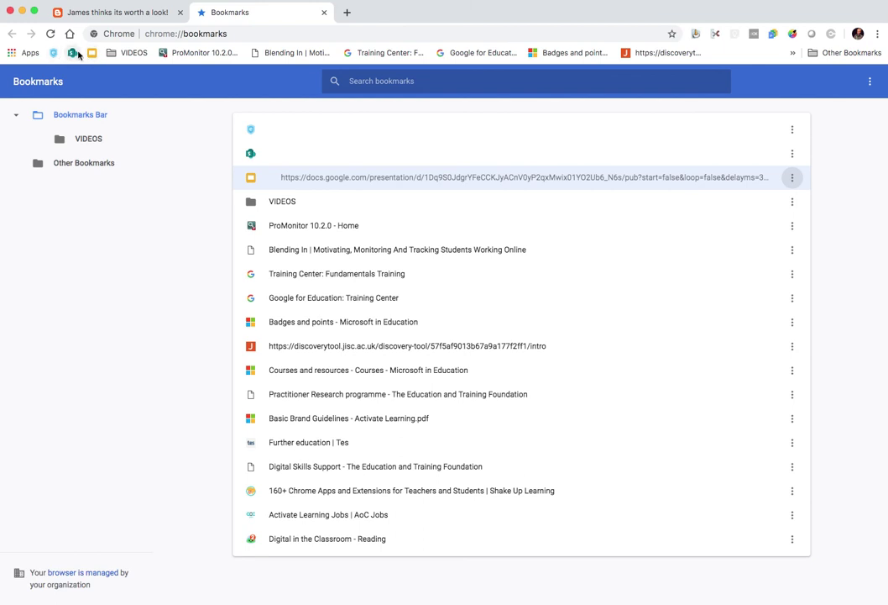
# Create a blank Google Docs document by going to the address doc.new
pyautogui.click(236, 34)
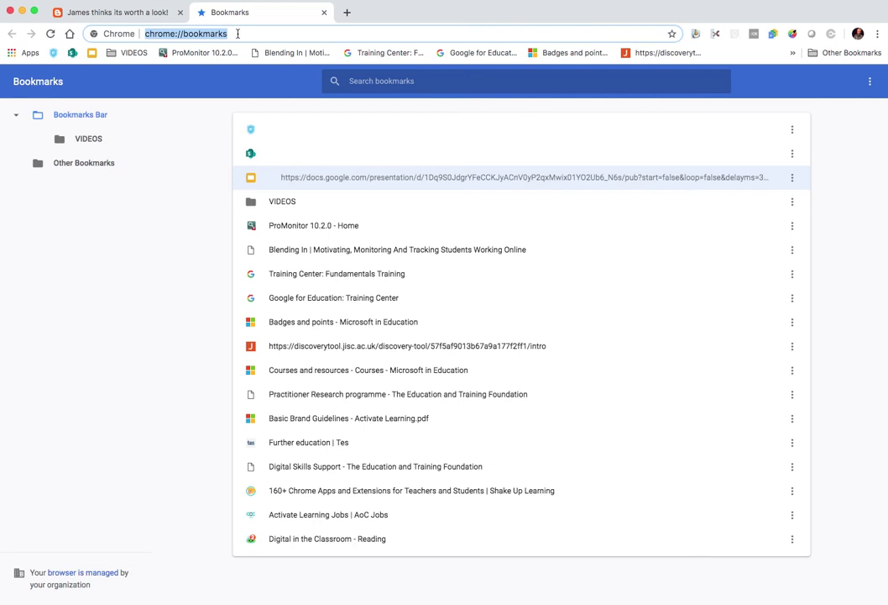
pyautogui.write('doc.new')
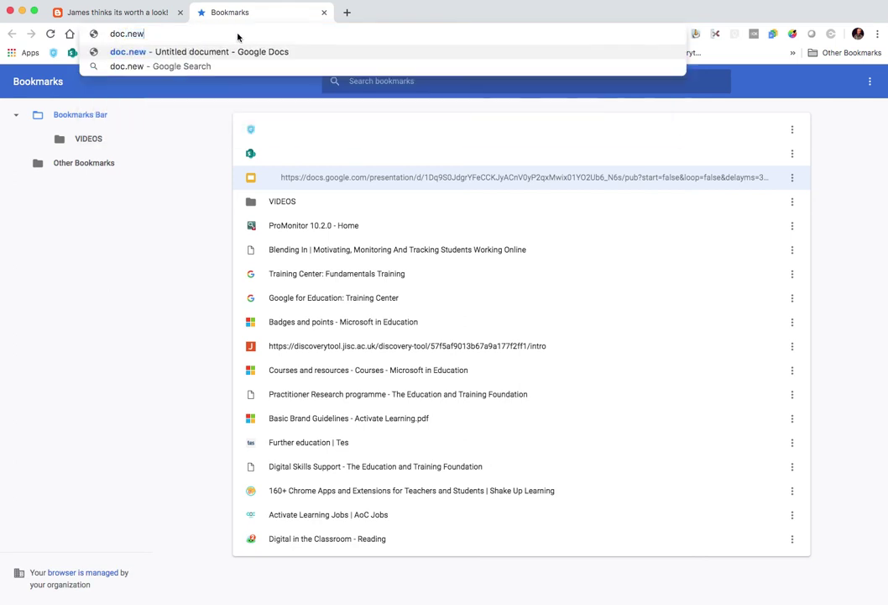
pyautogui.press('Return')
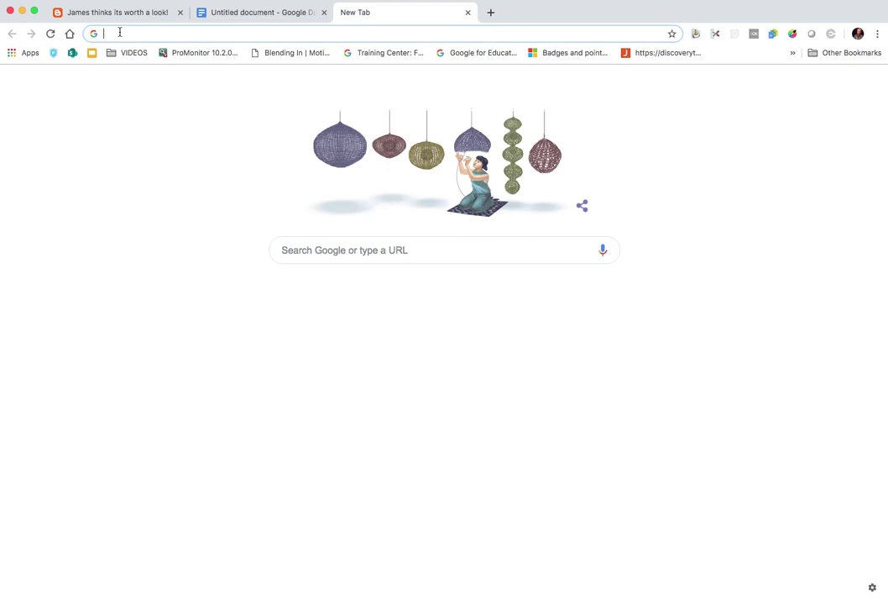
# Create a blank Google Form from the new tab using the address forms.new
pyautogui.write('forms')
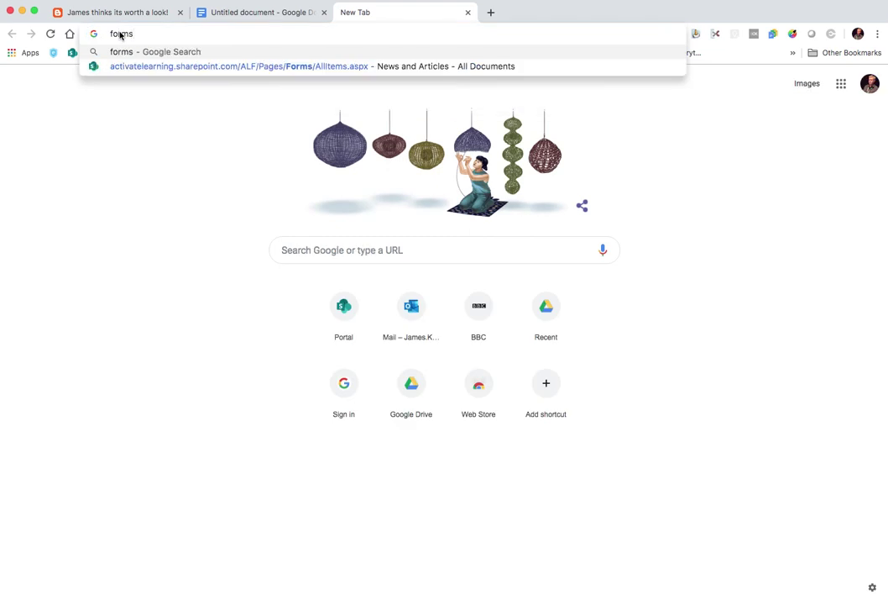
pyautogui.write('.new')
pyautogui.press('Return')
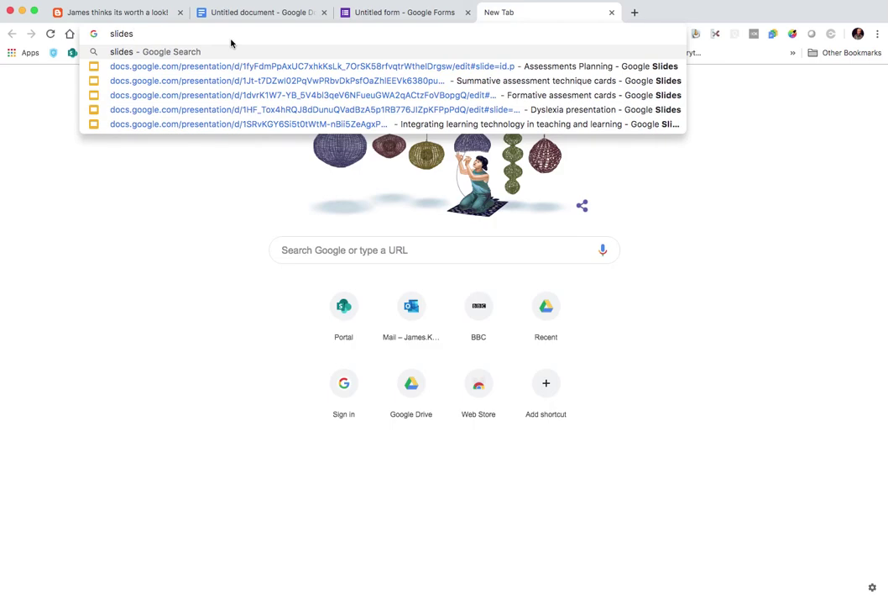
# Create a blank Google Slides presentation using the address slides.new
pyautogui.write('.new')
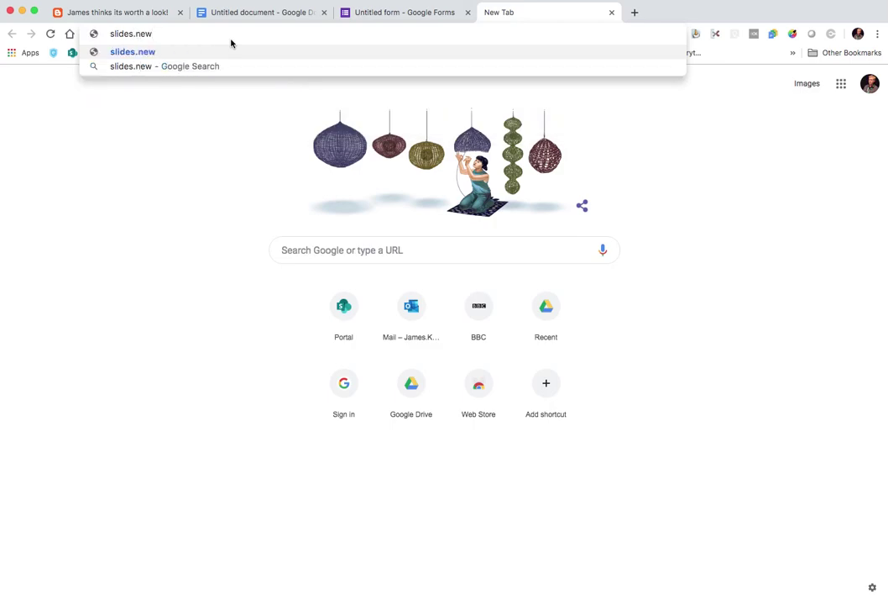
pyautogui.press('Return')
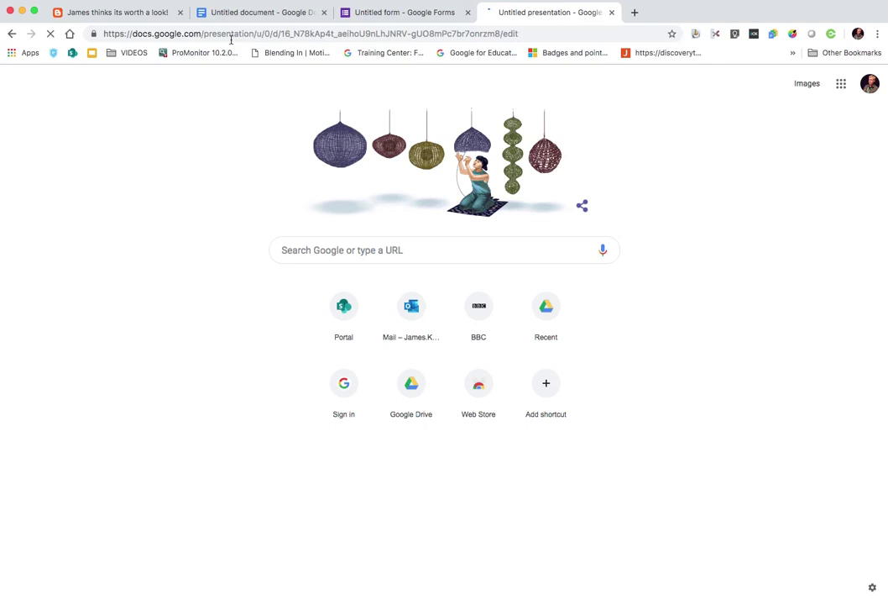